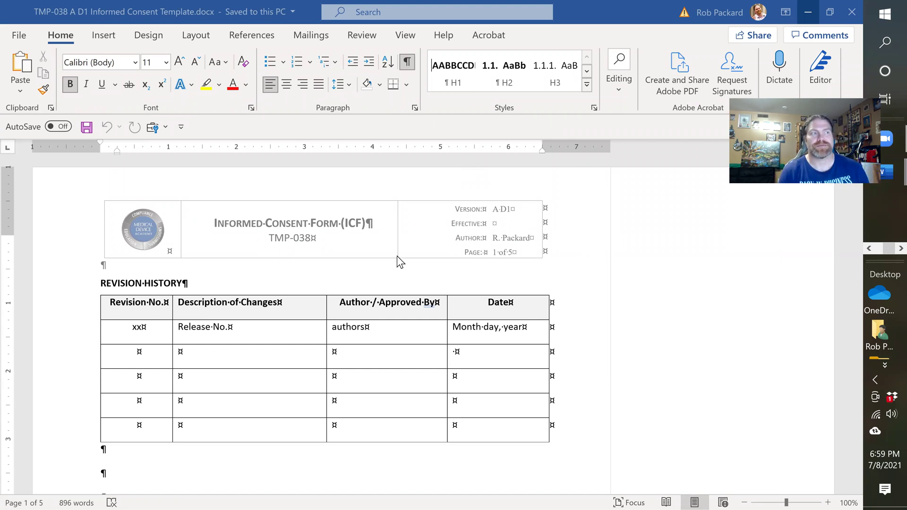
Scroll through the TMP-038 informed consent template to review its contents
scroll(359, 262, "down", 1)
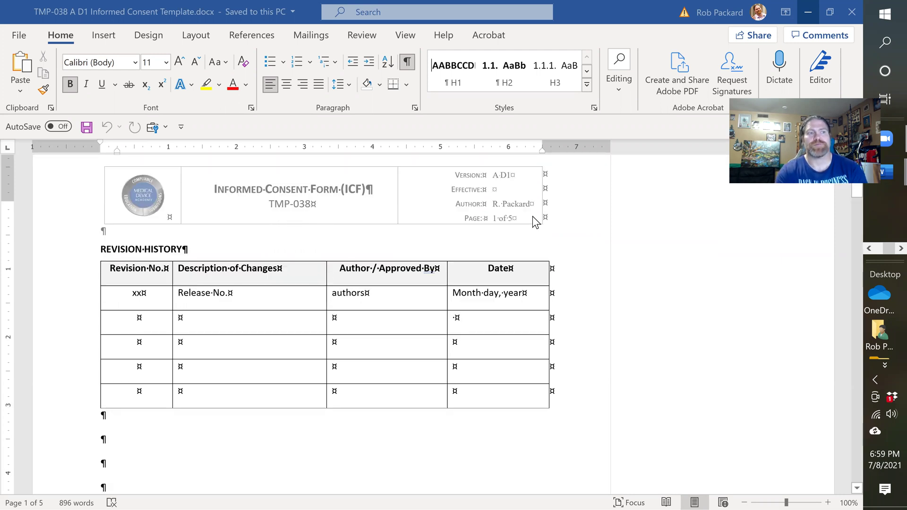
scroll(565, 213, "down", 15)
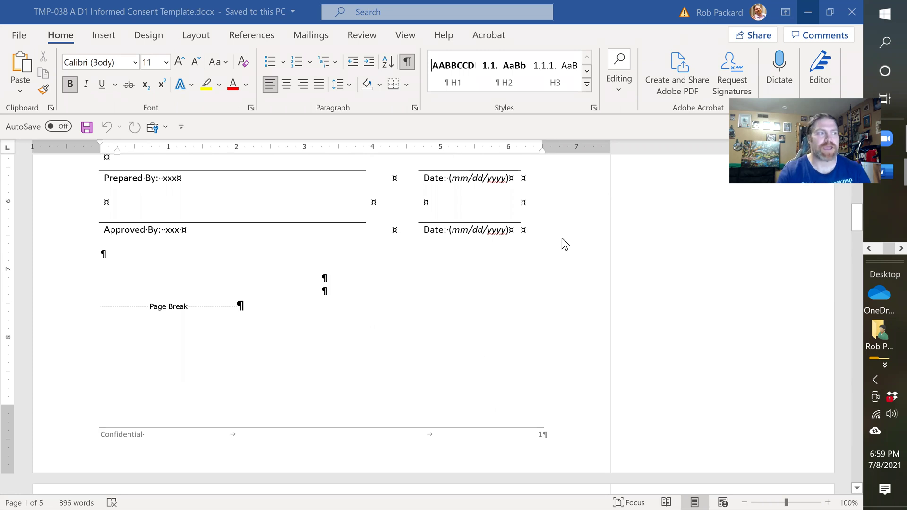
scroll(566, 276, "up", 15)
scroll(566, 283, "down", 5)
scroll(561, 288, "down", 20)
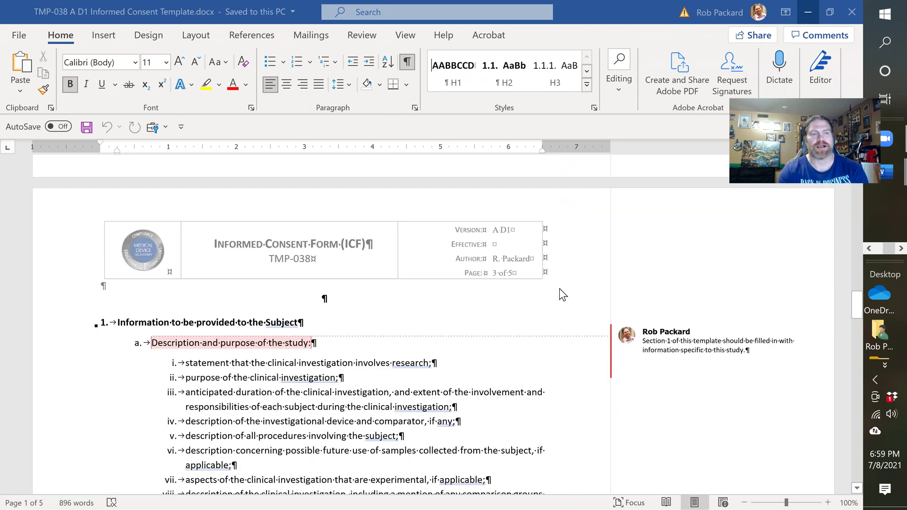
scroll(555, 297, "down", 20)
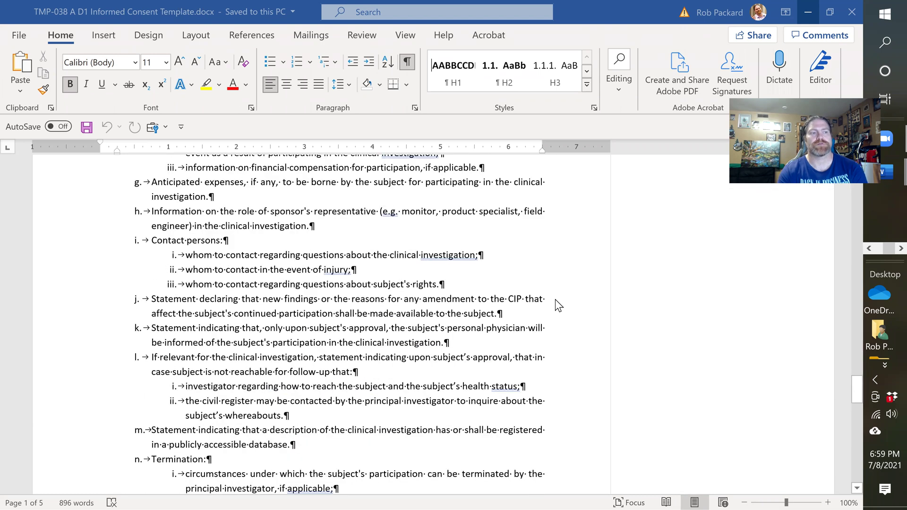
scroll(550, 303, "down", 3)
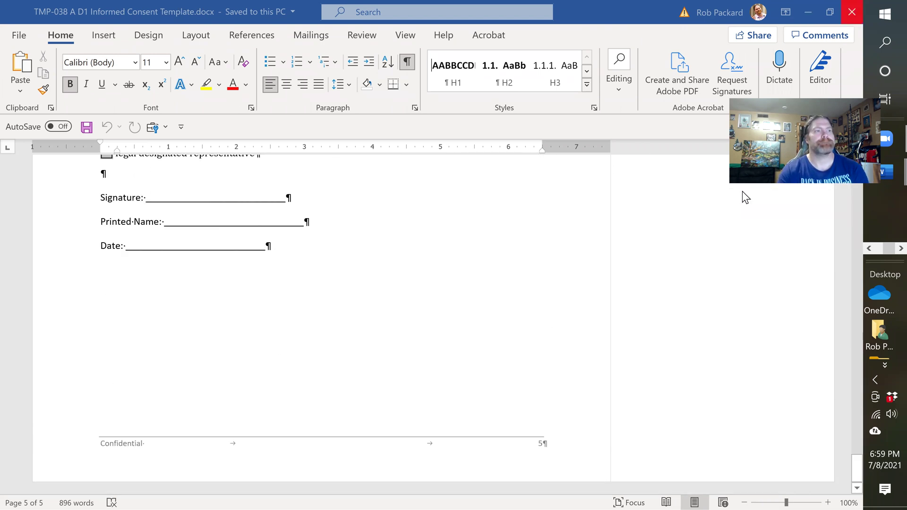
scroll(441, 174, "up", 5)
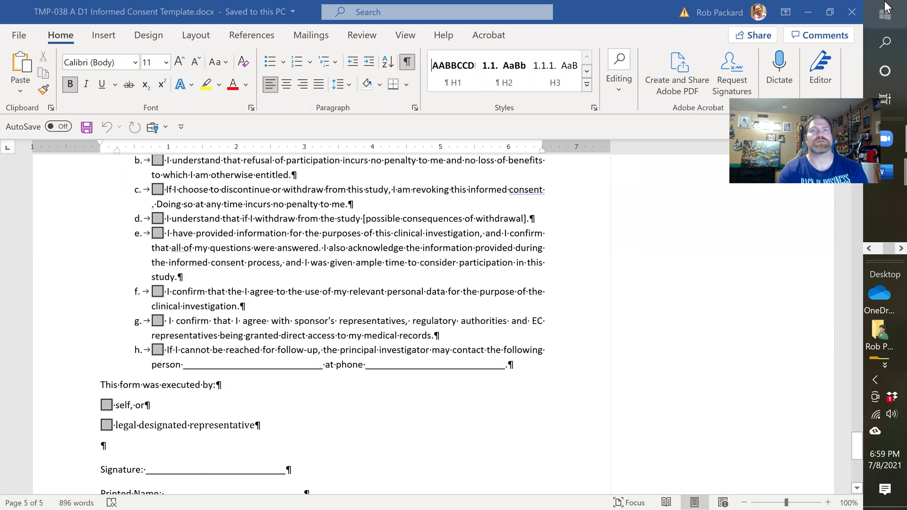
Close TMP-038 and bring the TMP-037 A D1 Generic Clinical Study Template forward
left_click(852, 13)
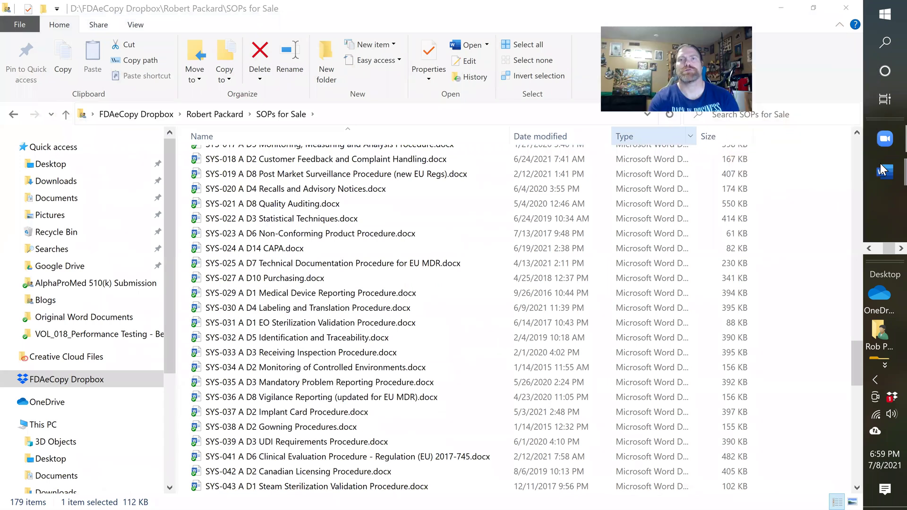
mouse_move(884, 172)
left_click(761, 239)
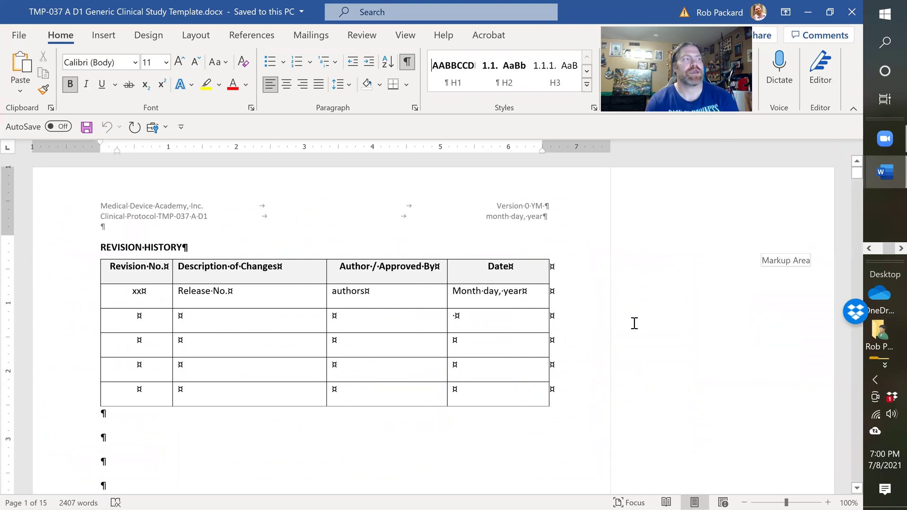
Skim TMP-037 to page 15 and back, stopping at section 2 Background and its guidance comment
scroll(628, 321, "down", 10)
scroll(597, 320, "down", 10)
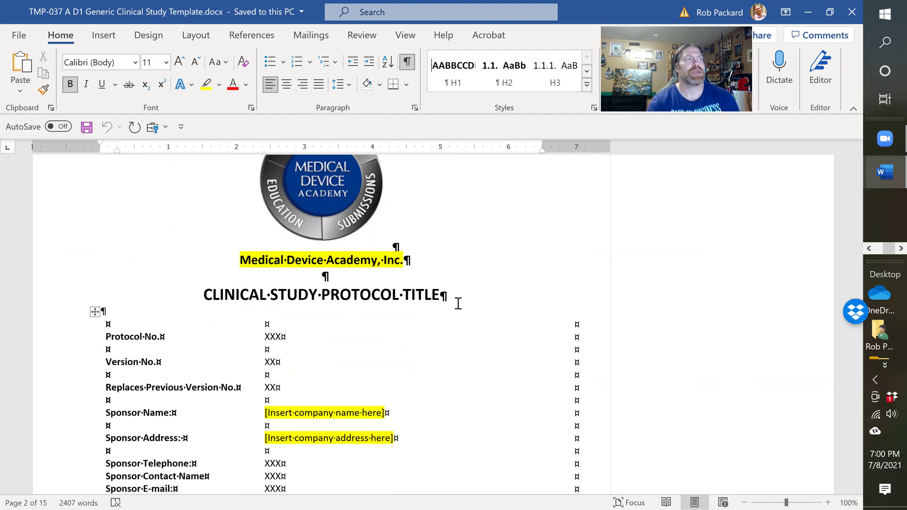
scroll(398, 302, "down", 3)
scroll(396, 297, "down", 8)
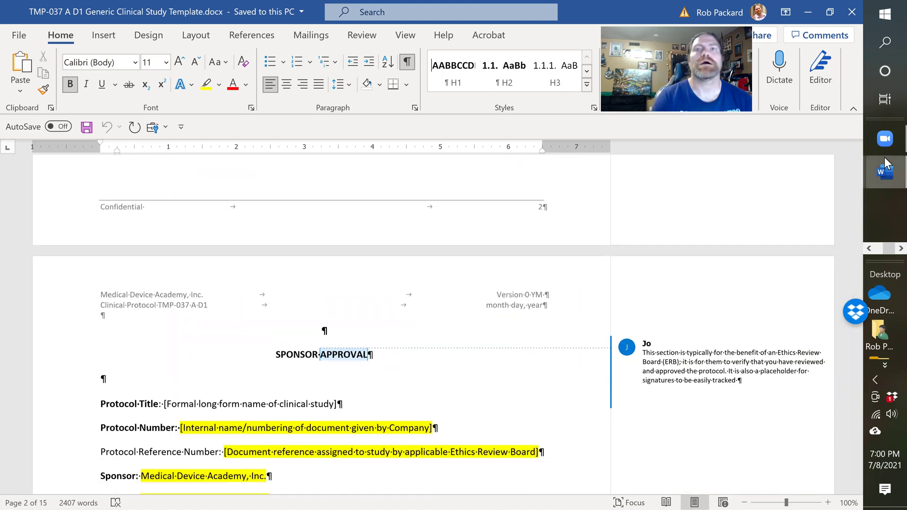
left_click_drag(859, 206, 834, 493)
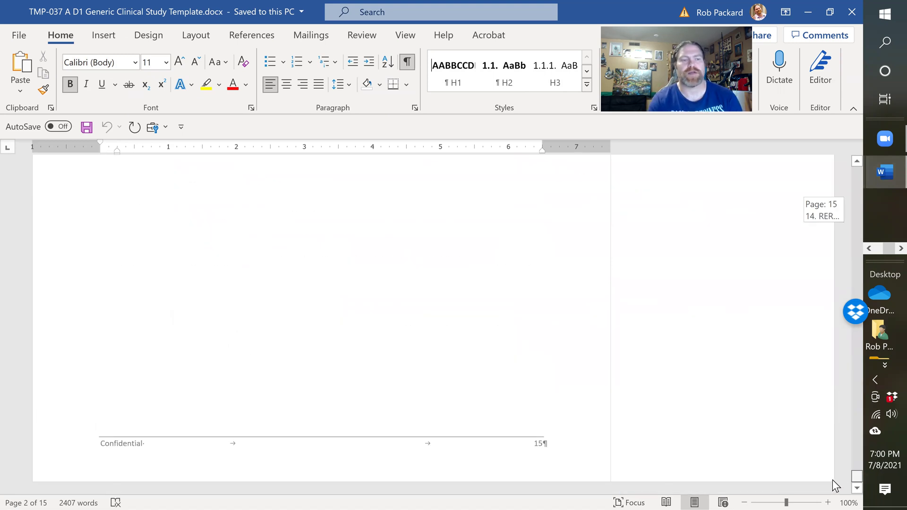
left_click_drag(832, 478, 815, 262)
scroll(743, 372, "down", 5)
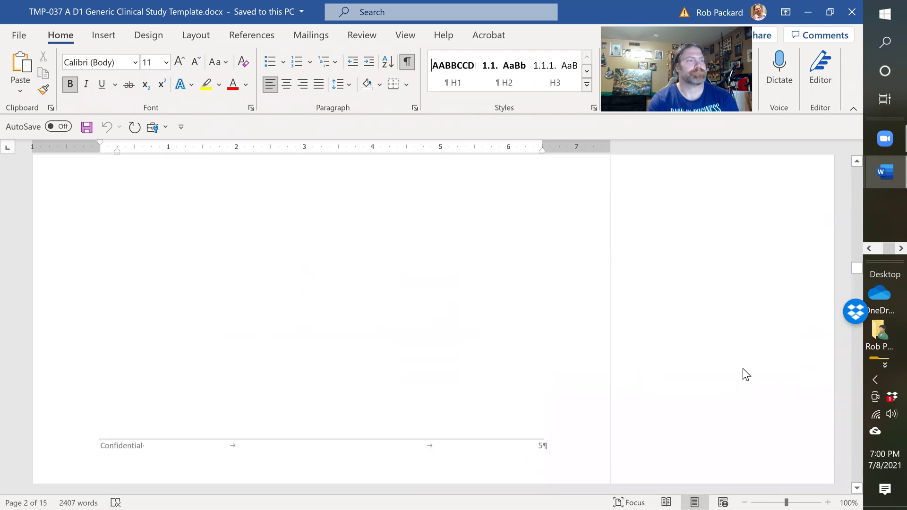
scroll(737, 350, "down", 3)
scroll(665, 350, "up", 1)
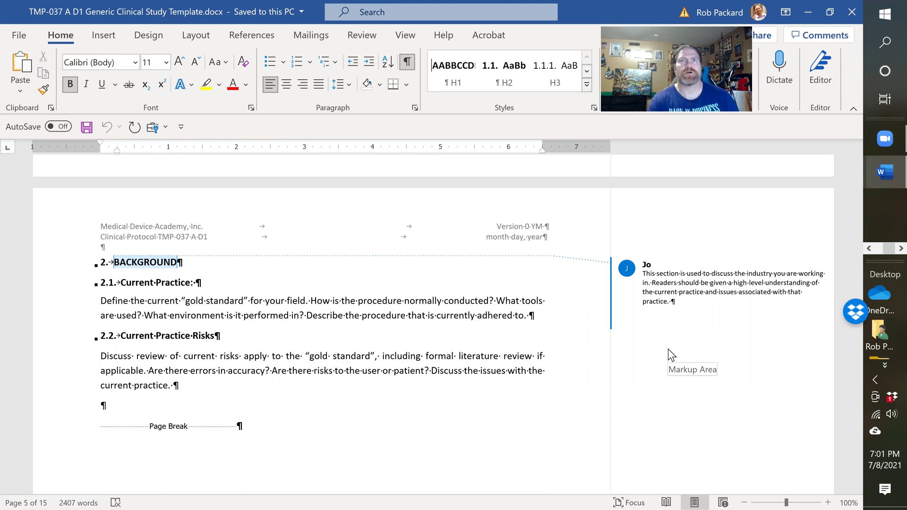
Close TMP-037 and switch to the SYS-009 A D5 Clinical Procedure document
mouse_move(758, 258)
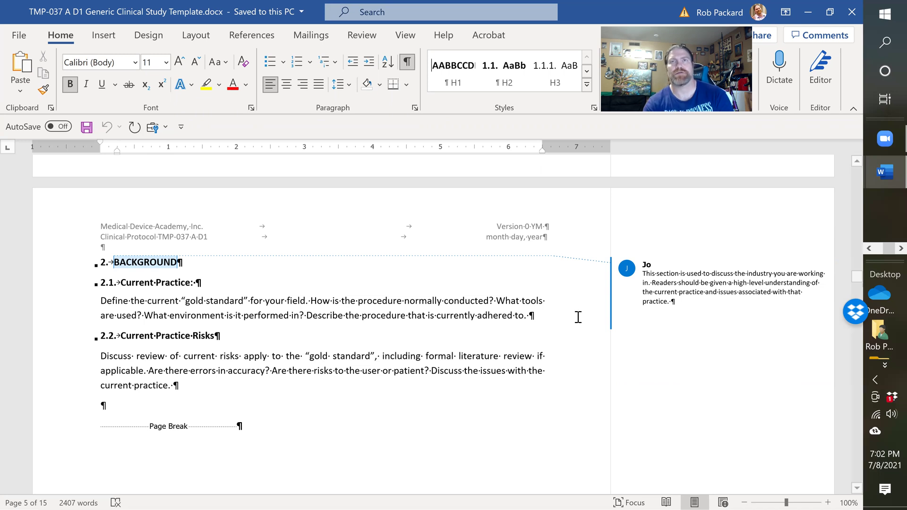
left_click(852, 11)
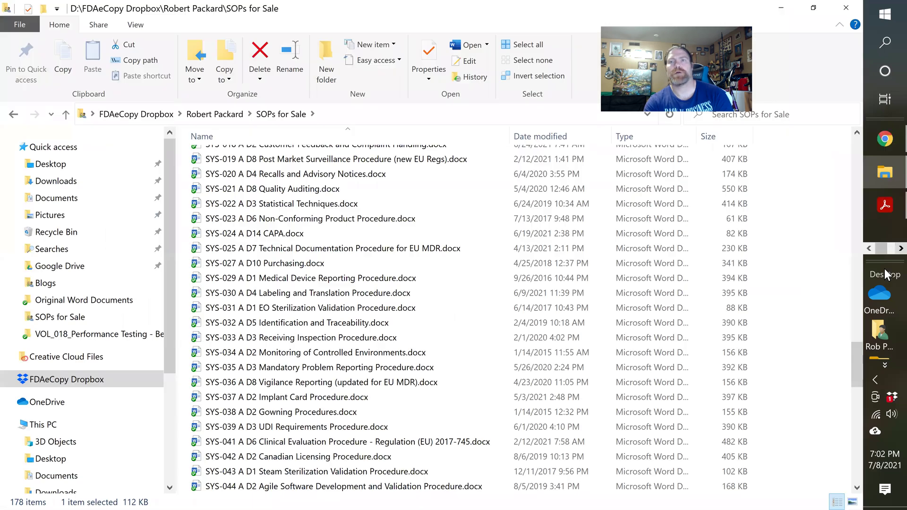
left_click(884, 169)
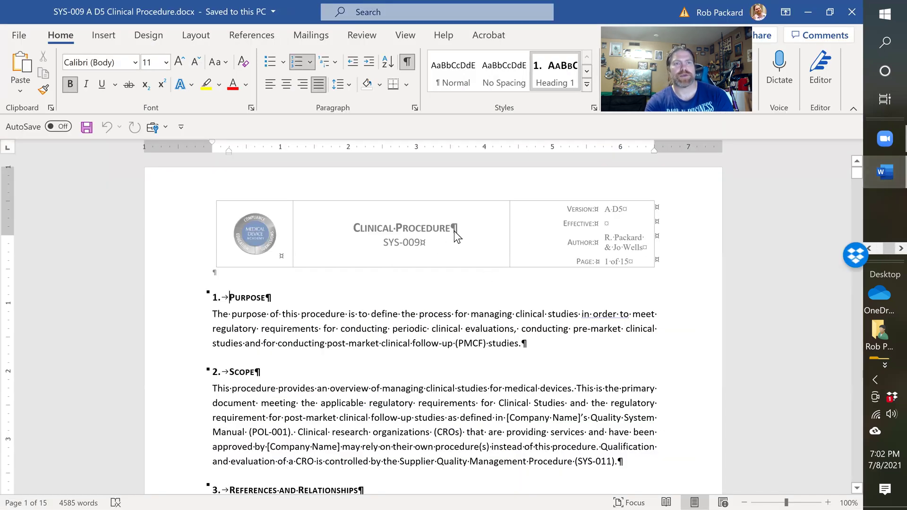
scroll(596, 270, "down", 5)
scroll(596, 270, "down", 4)
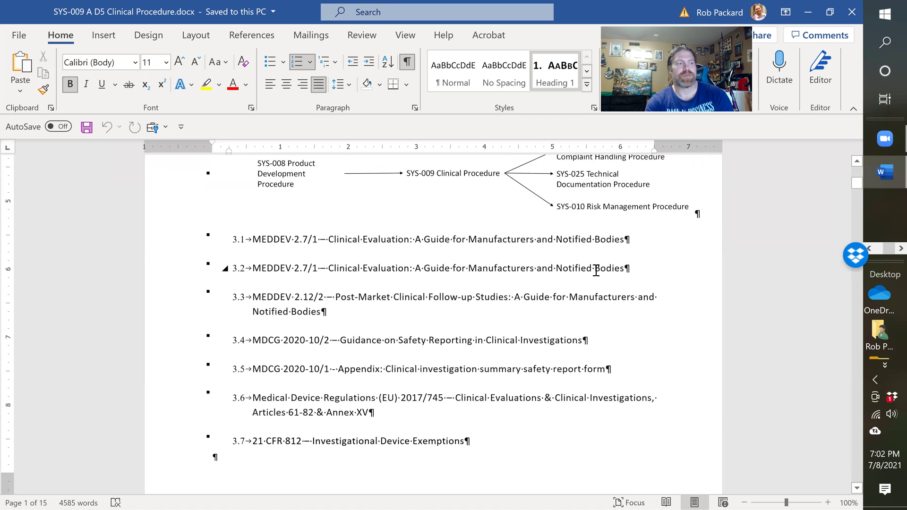
scroll(596, 271, "up", 3)
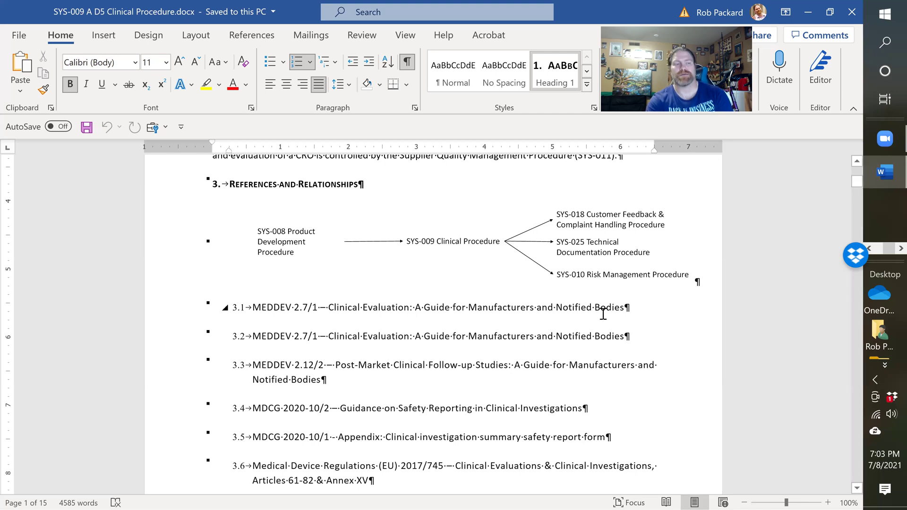
scroll(456, 368, "down", 3)
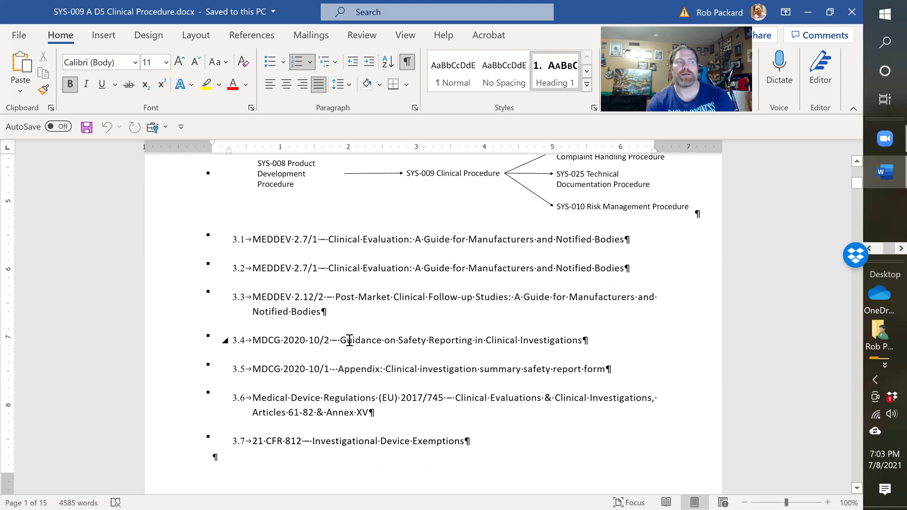
scroll(398, 363, "down", 1)
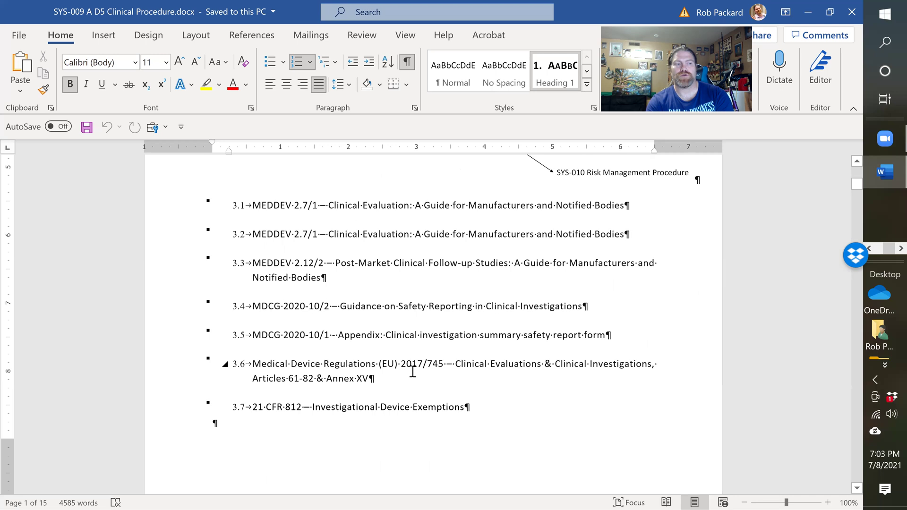
scroll(412, 371, "down", 2)
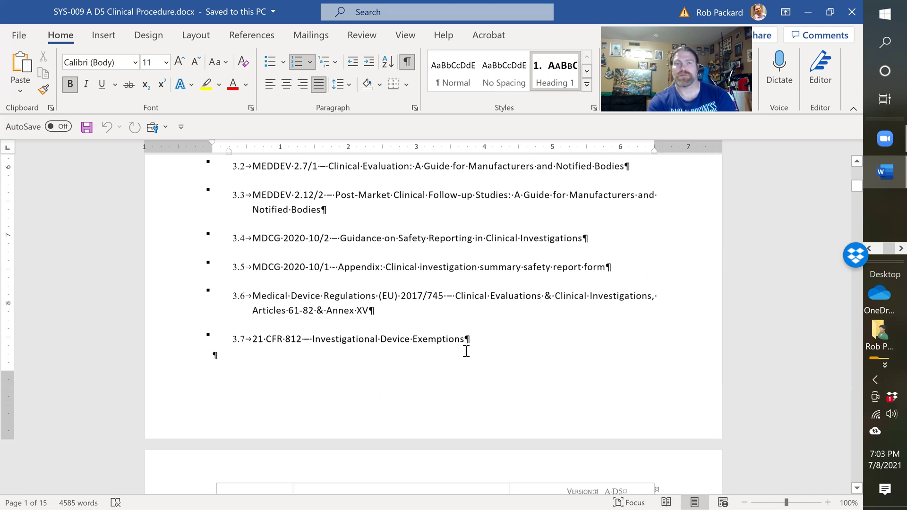
Scroll past sections 4.21–4.27 to SYS-009's Revision History table on page 8
scroll(465, 351, "down", 15)
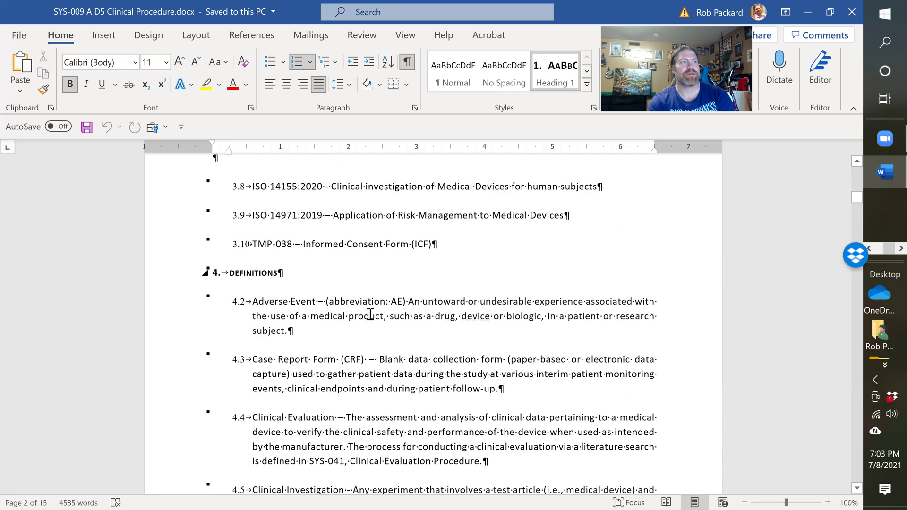
scroll(371, 315, "up", 1)
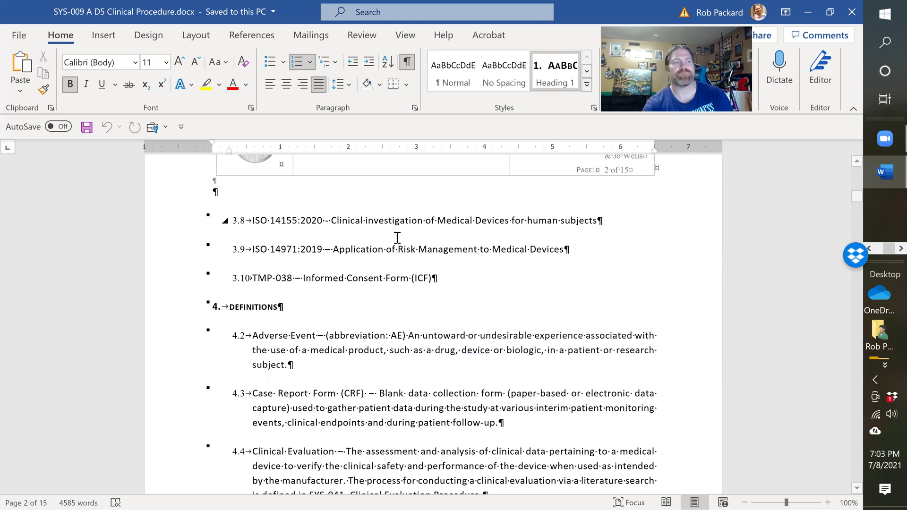
scroll(416, 253, "up", 5)
scroll(416, 255, "up", 5)
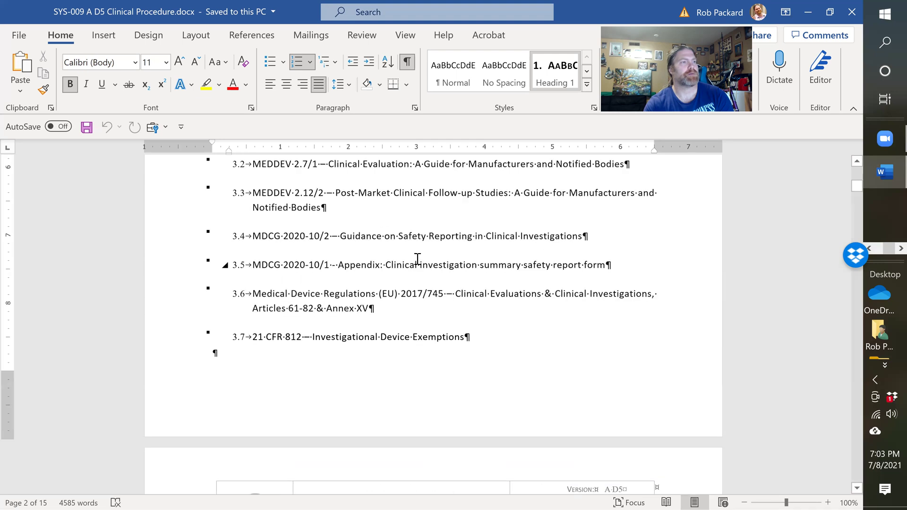
scroll(418, 259, "down", 10)
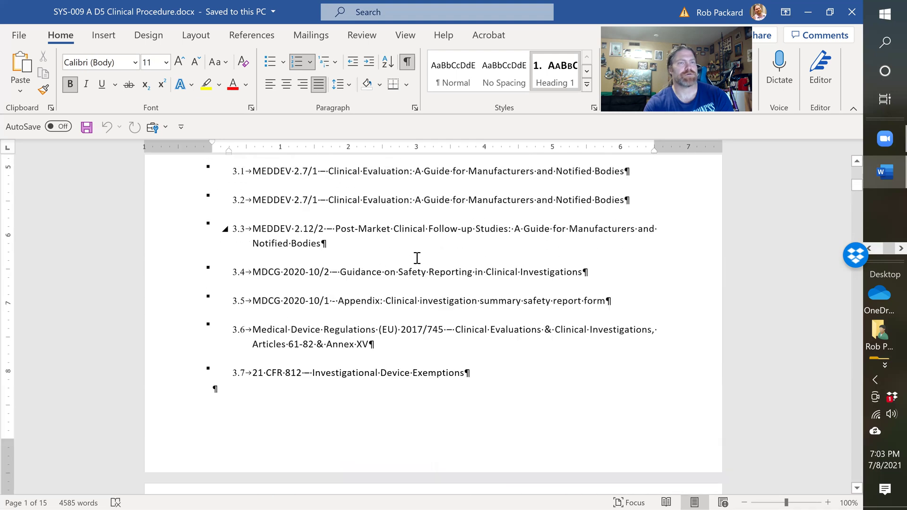
scroll(411, 261, "down", 2)
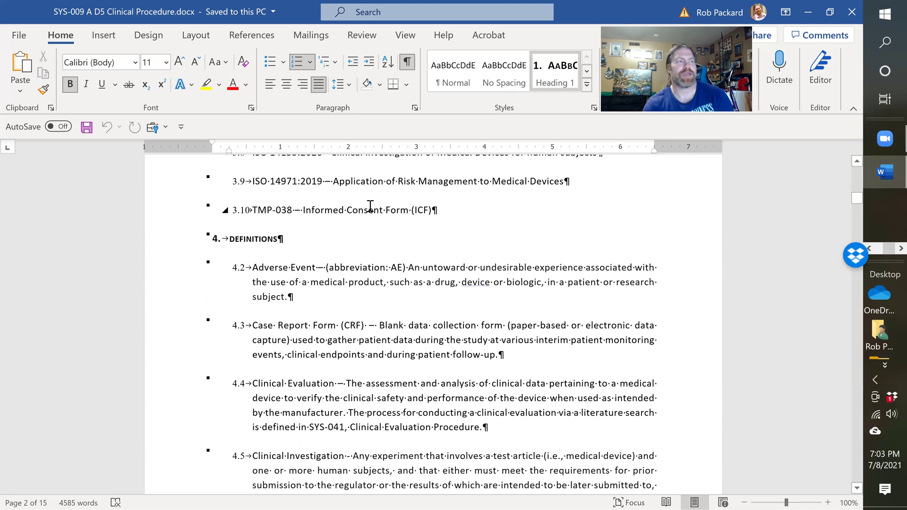
scroll(439, 218, "down", 5)
scroll(432, 230, "down", 10)
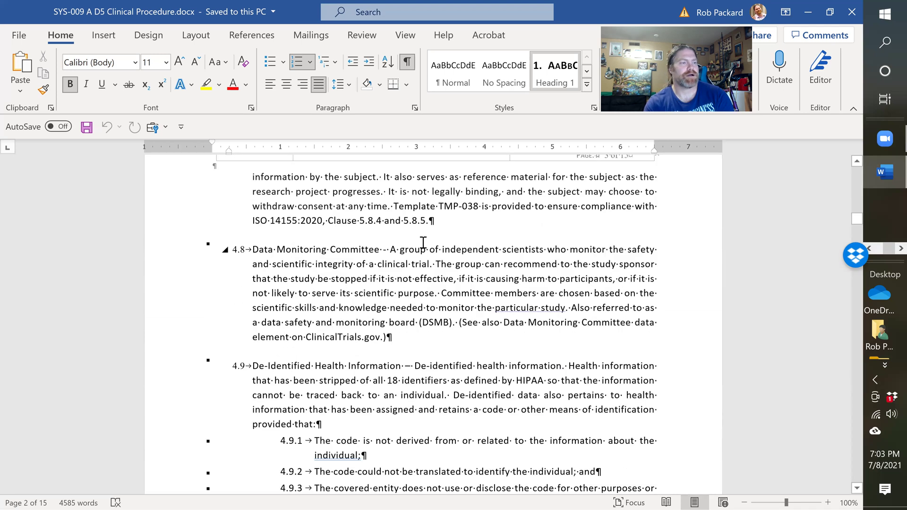
scroll(435, 245, "up", 7)
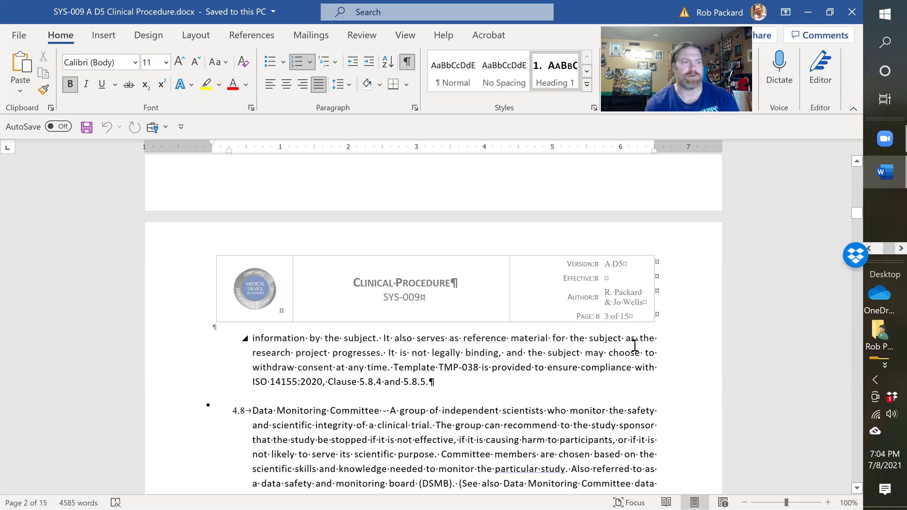
scroll(589, 352, "down", 12)
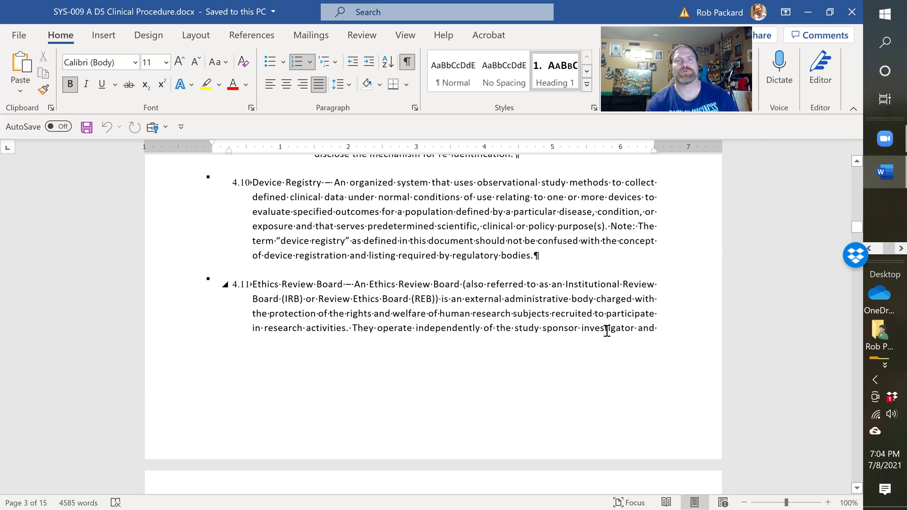
scroll(610, 321, "down", 12)
scroll(583, 322, "down", 15)
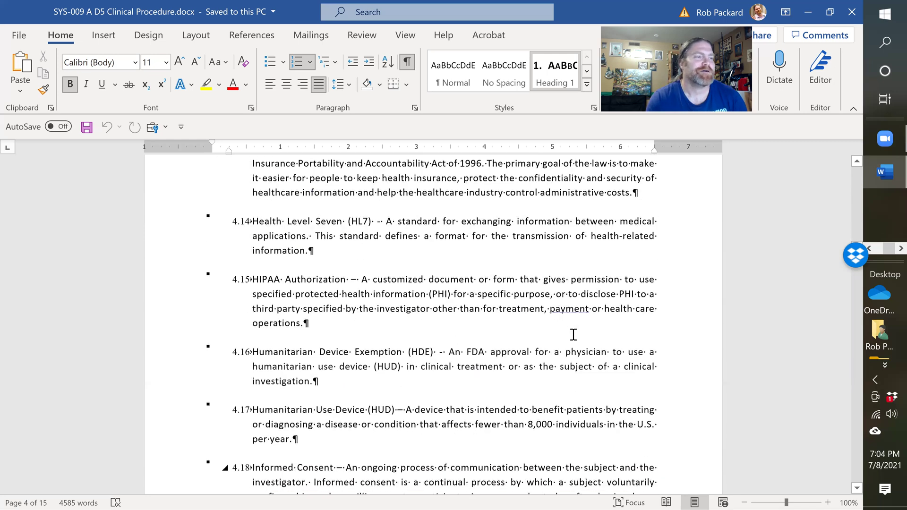
scroll(552, 327, "down", 1)
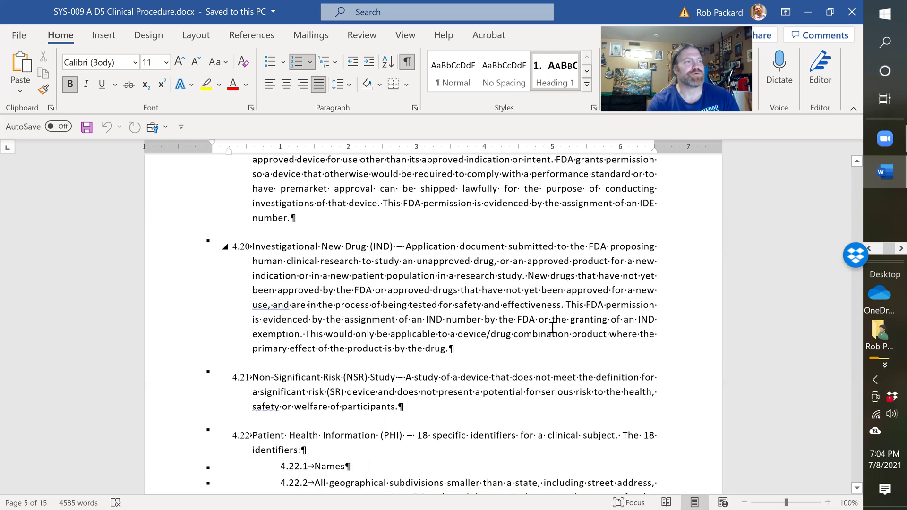
scroll(396, 302, "down", 3)
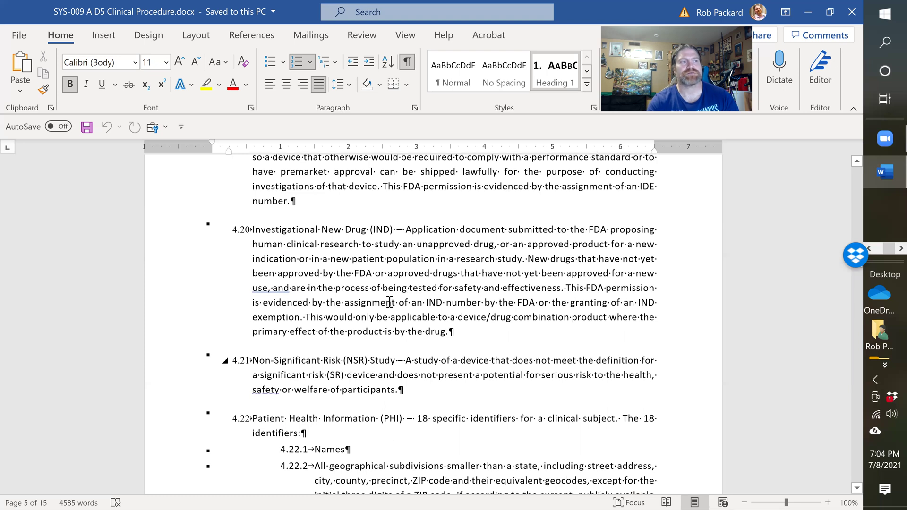
scroll(391, 293, "down", 3)
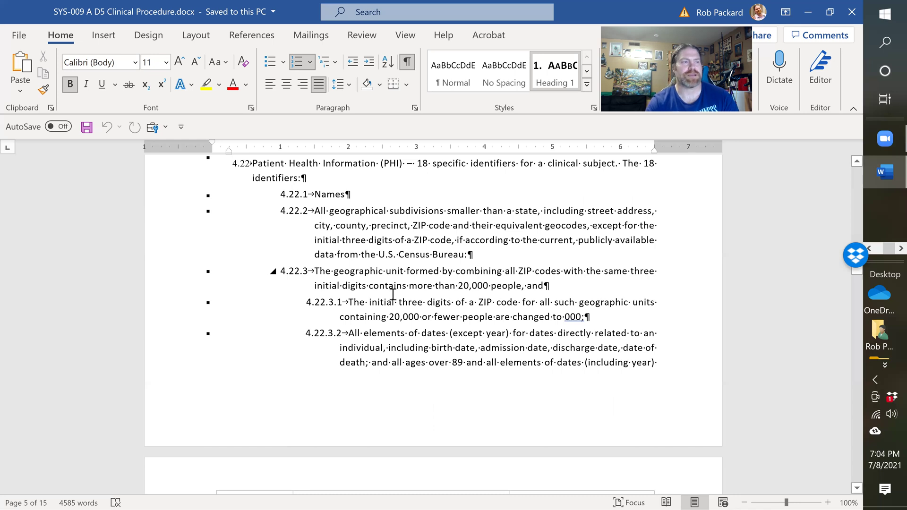
scroll(313, 327, "down", 3)
scroll(336, 267, "up", 4)
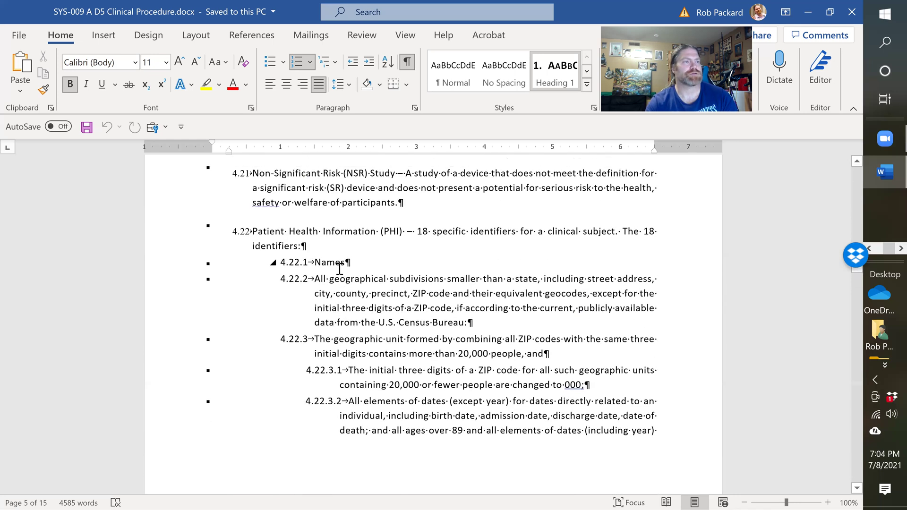
scroll(401, 259, "down", 2)
scroll(400, 261, "down", 15)
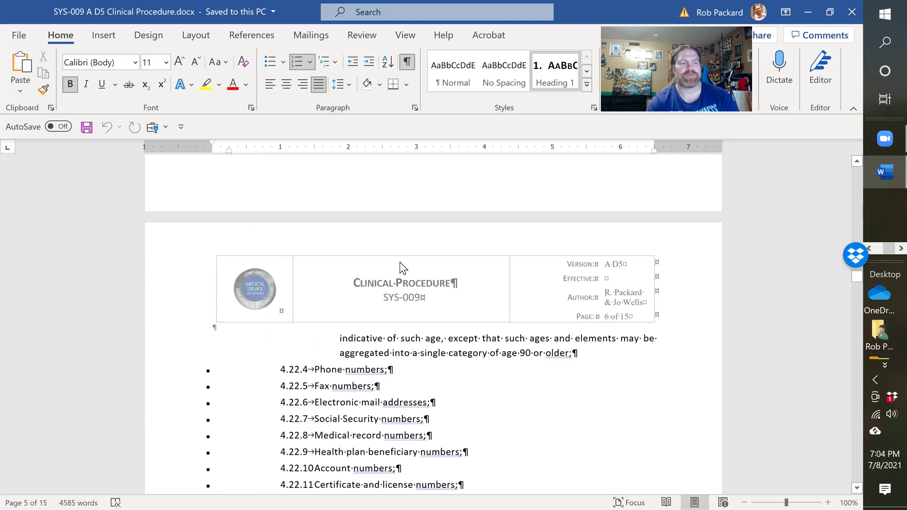
scroll(399, 260, "down", 15)
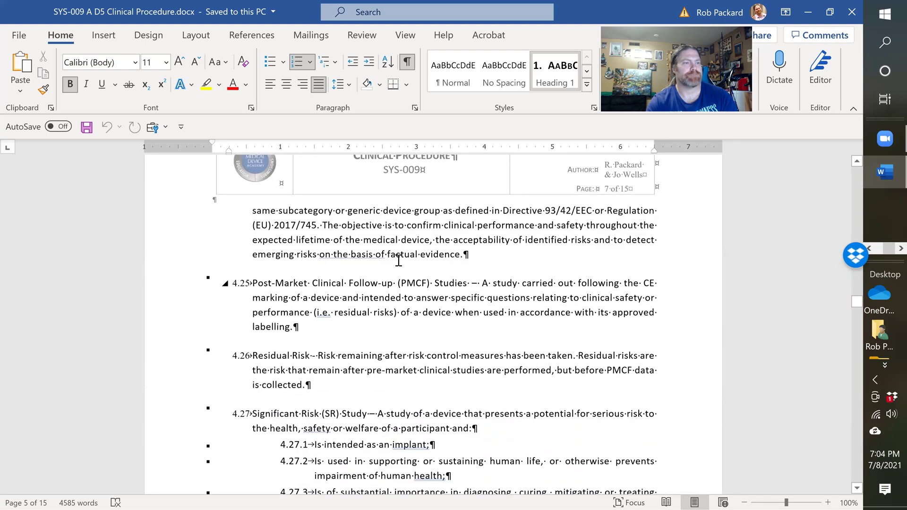
Scroll past sections 7 and 8 to the bulleted checklist of protocol elements
scroll(386, 263, "down", 1)
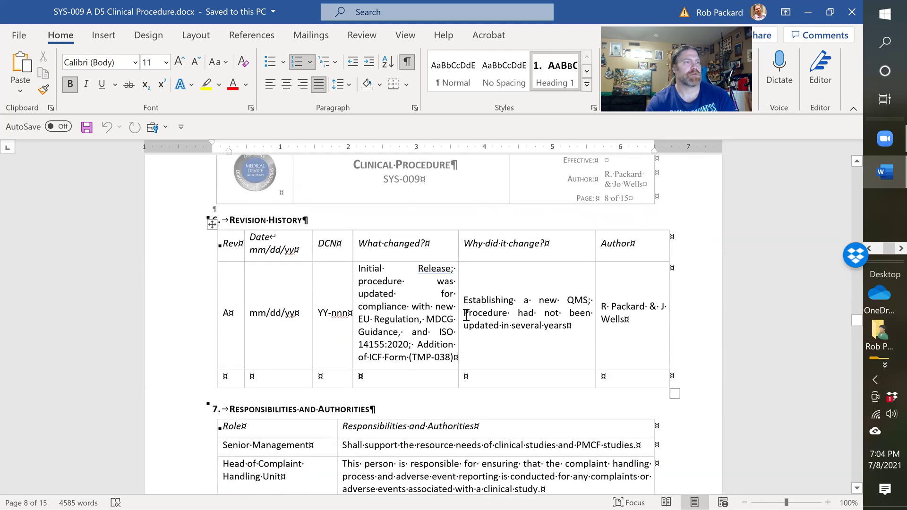
scroll(520, 332, "down", 3)
scroll(515, 334, "down", 8)
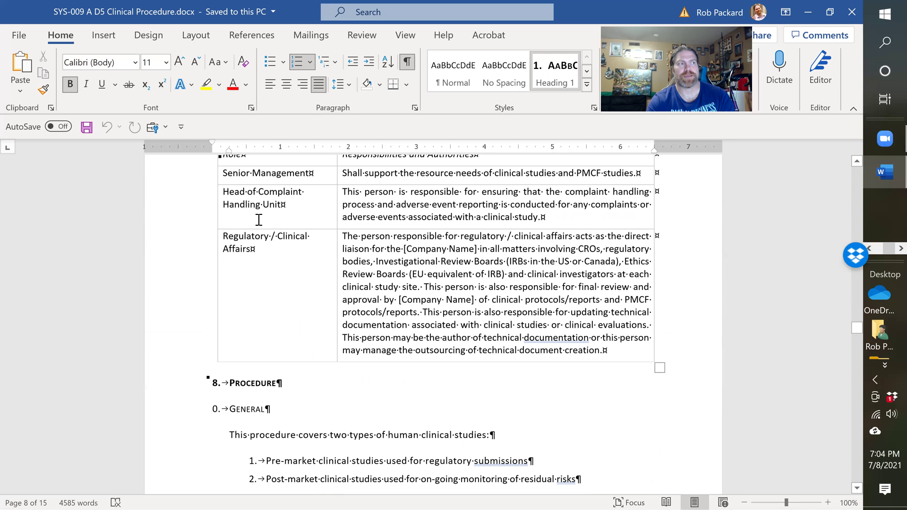
scroll(461, 261, "down", 10)
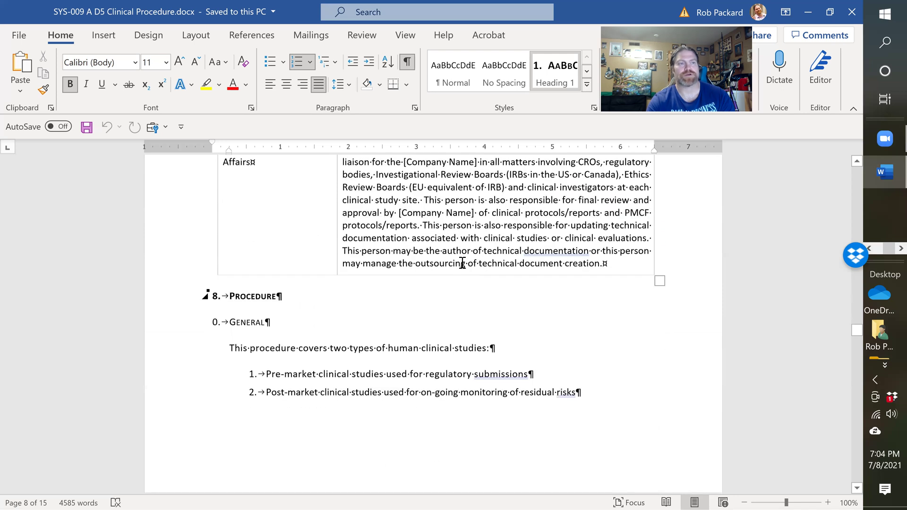
scroll(455, 255, "up", 5)
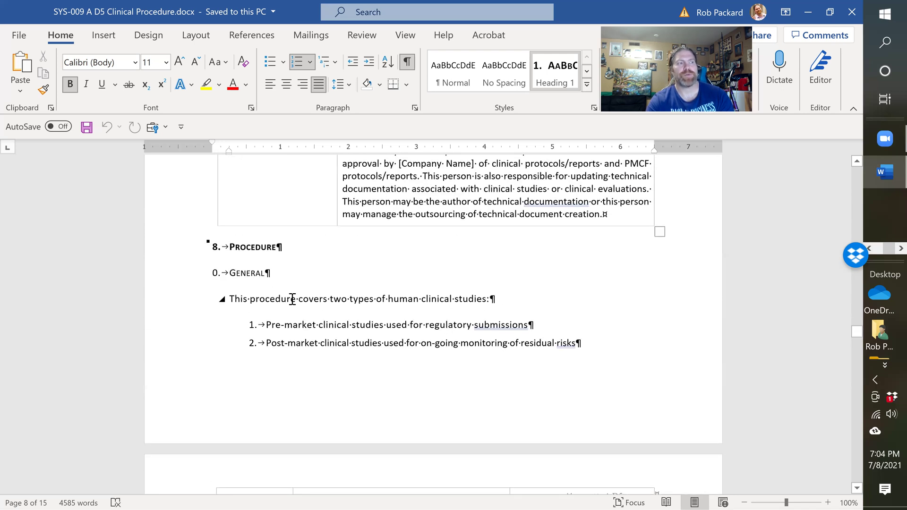
scroll(454, 247, "down", 20)
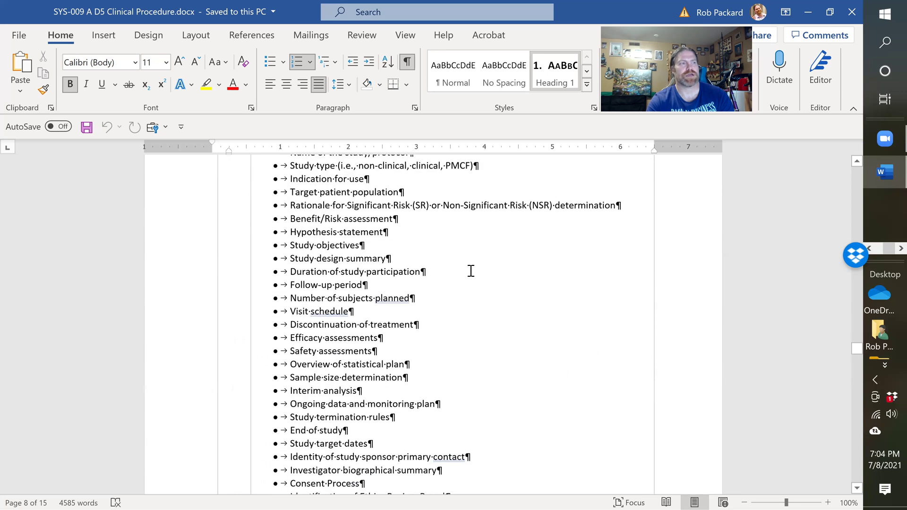
Scroll through pages 9–13 to section 6, Distributing Published Results, on page 13
scroll(470, 270, "up", 4)
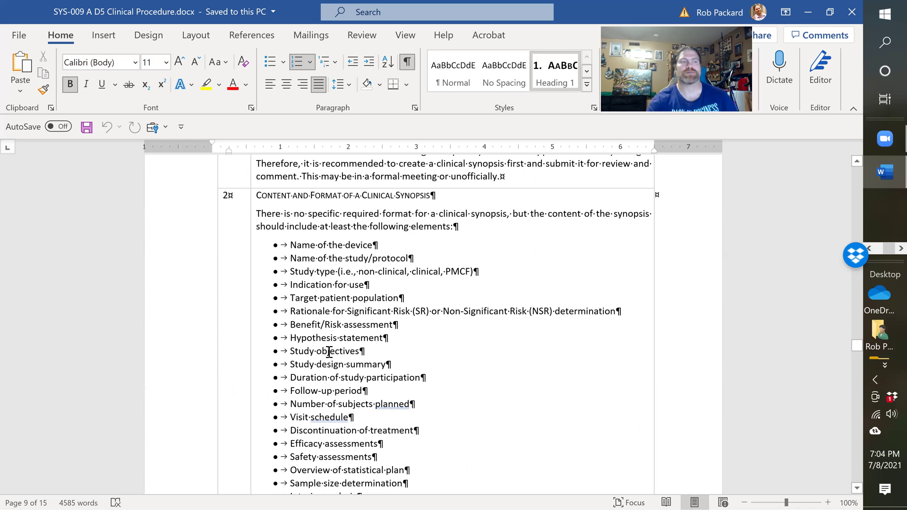
scroll(348, 405, "down", 5)
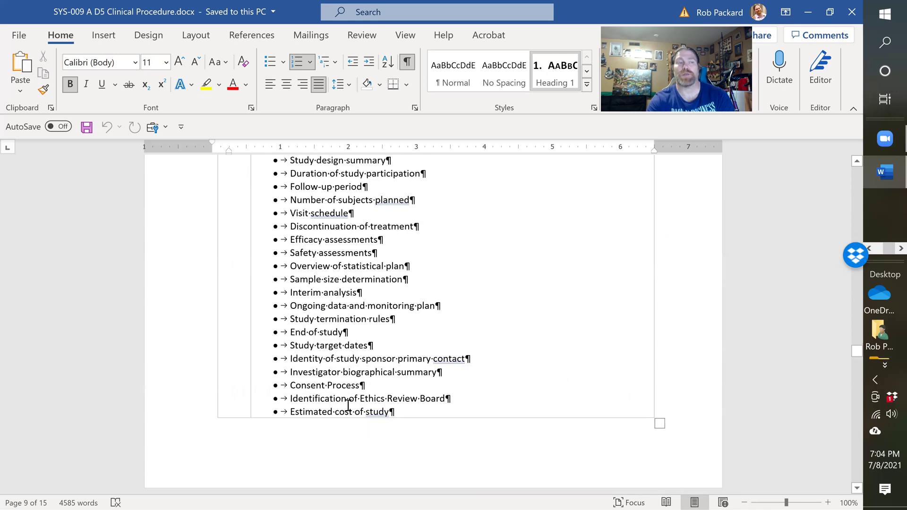
scroll(348, 405, "down", 12)
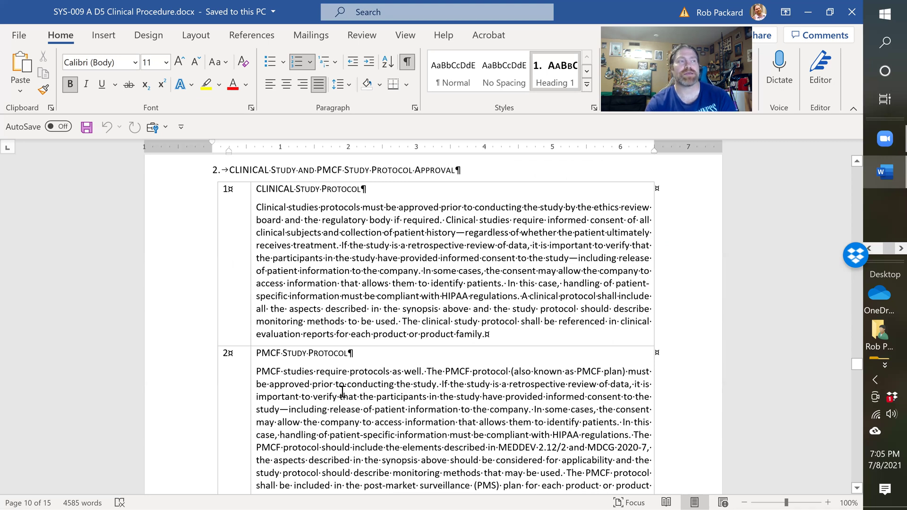
scroll(325, 270, "down", 3)
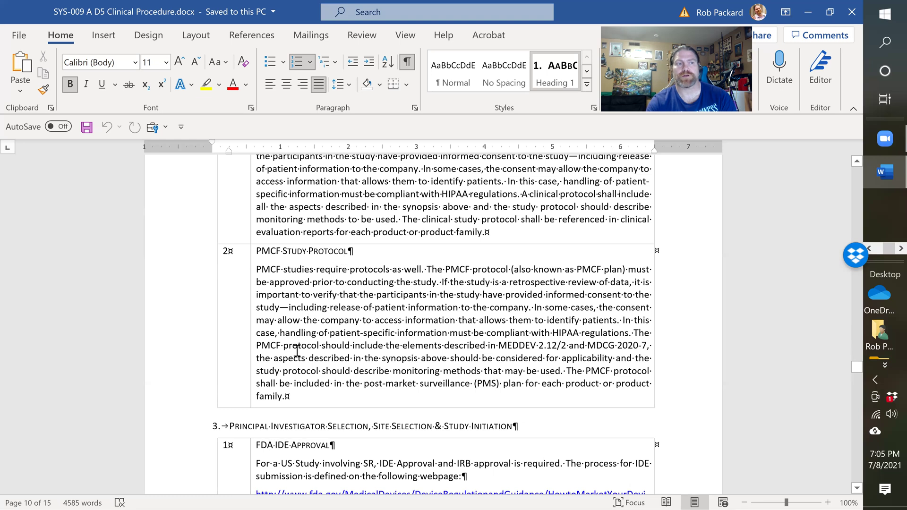
scroll(416, 315, "down", 4)
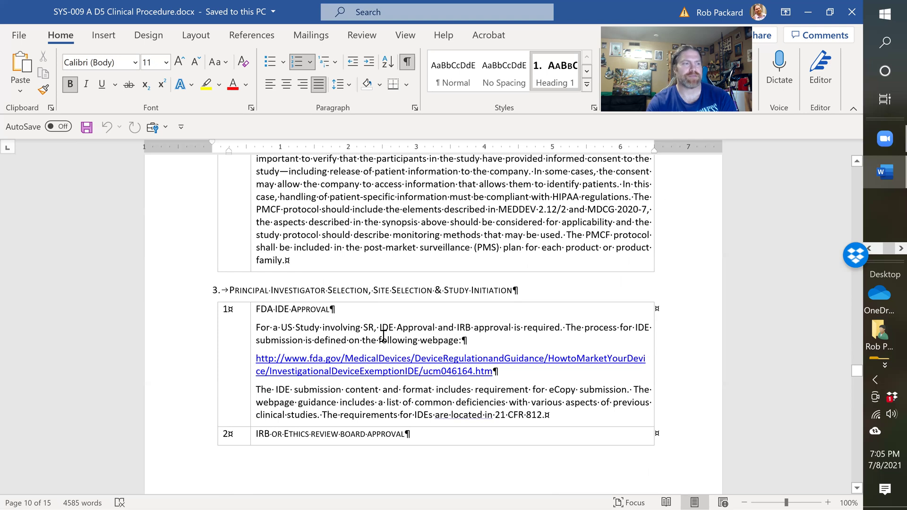
scroll(362, 338, "down", 2)
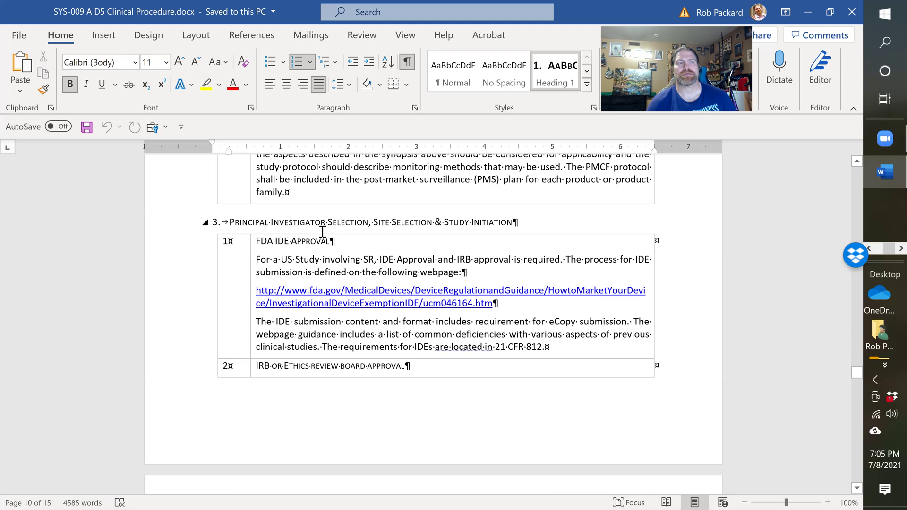
scroll(333, 331, "down", 20)
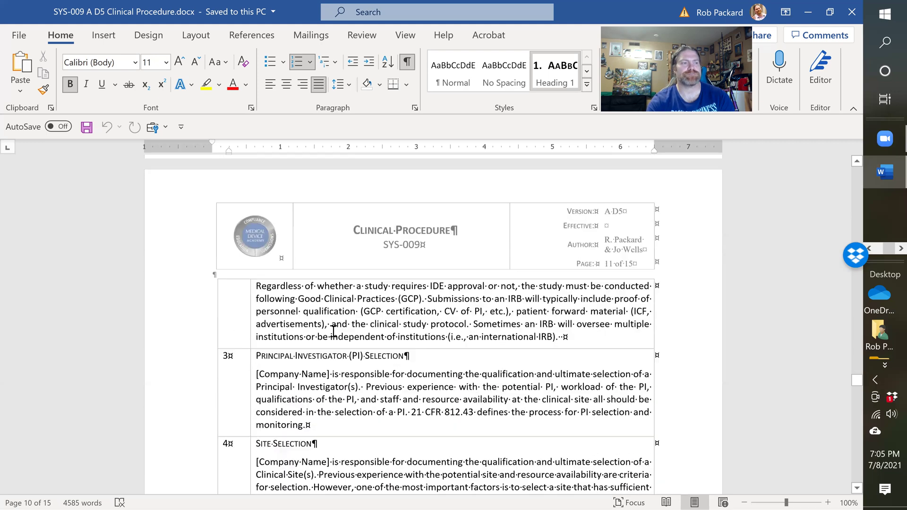
scroll(332, 331, "down", 20)
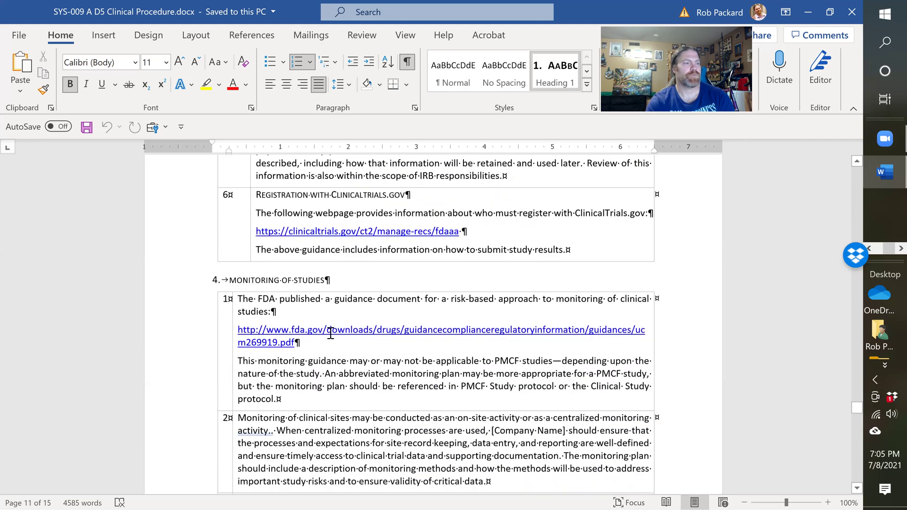
scroll(305, 243, "down", 15)
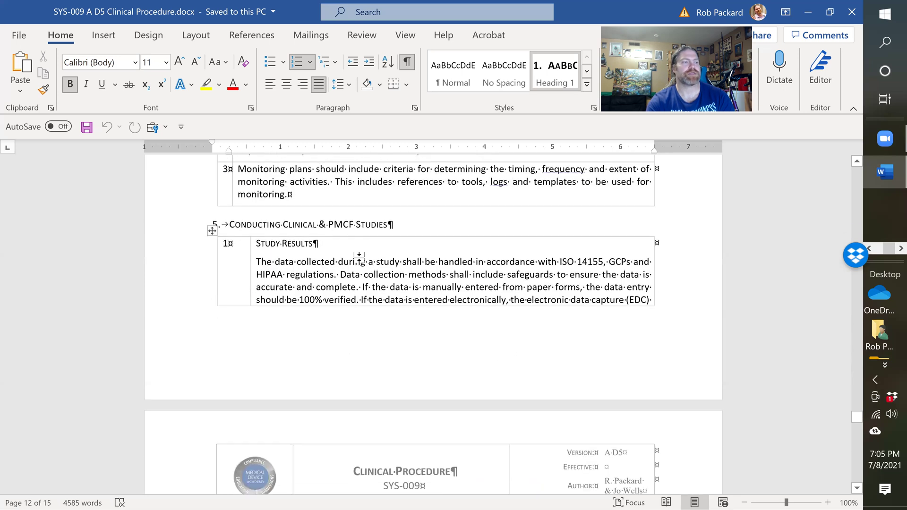
scroll(355, 245, "up", 6)
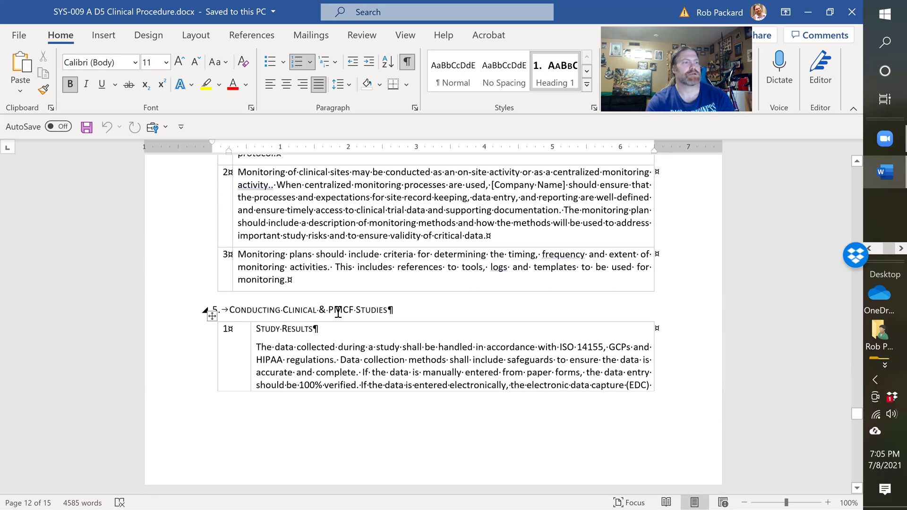
scroll(423, 318, "down", 15)
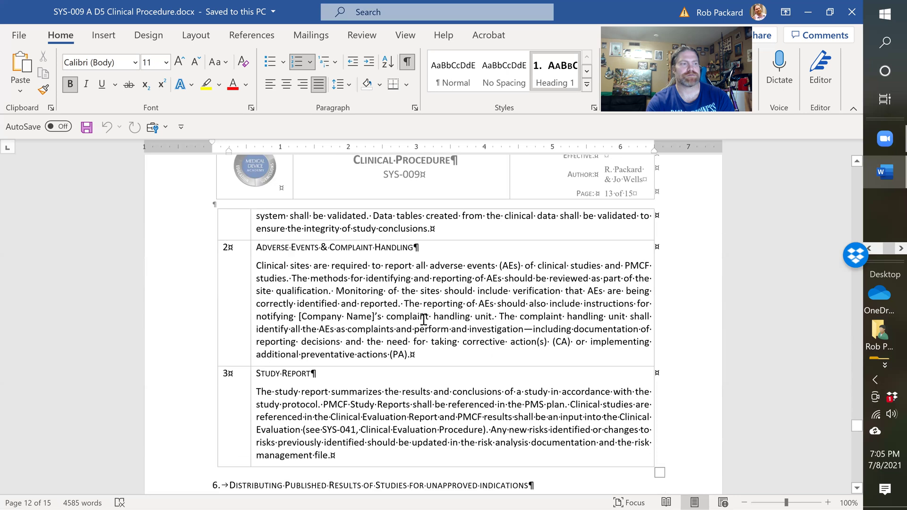
scroll(422, 319, "down", 4)
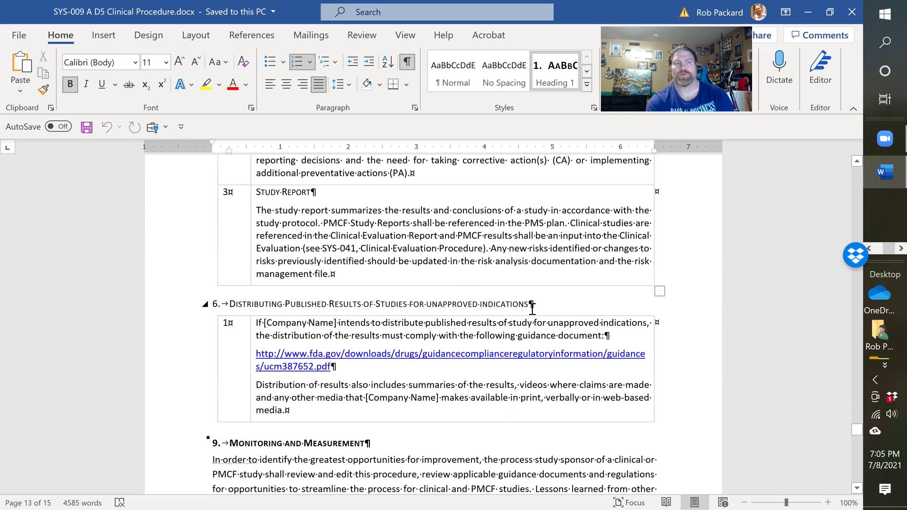
Scroll through sections 9–12 to the record retention requirement on page 15
scroll(522, 326, "down", 3)
scroll(522, 325, "down", 3)
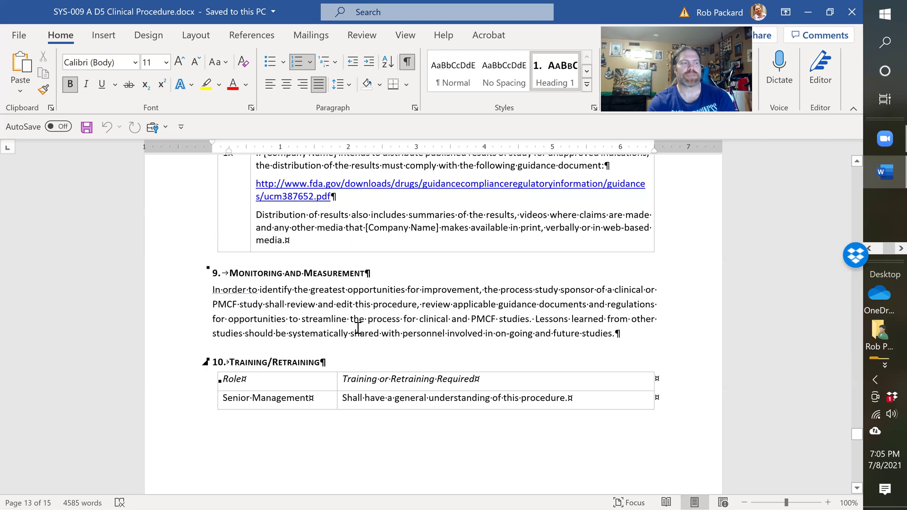
scroll(357, 328, "down", 3)
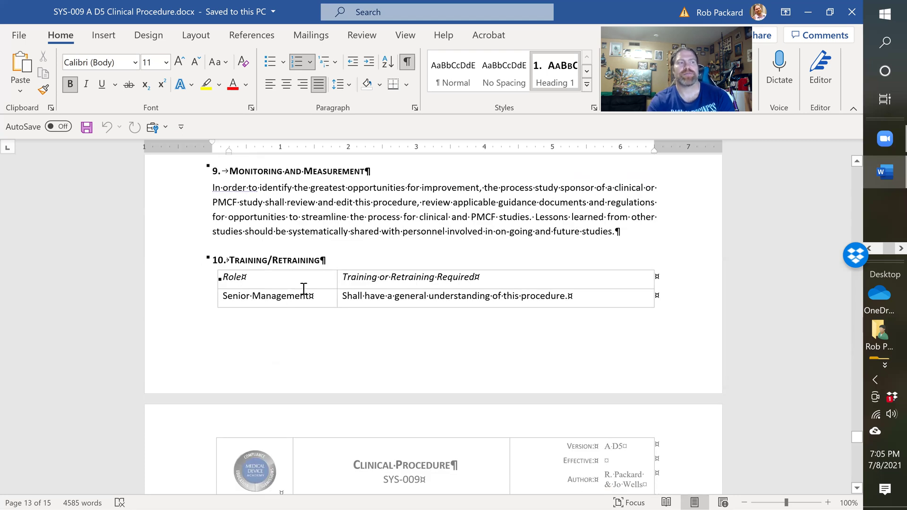
scroll(297, 288, "down", 5)
scroll(288, 311, "down", 9)
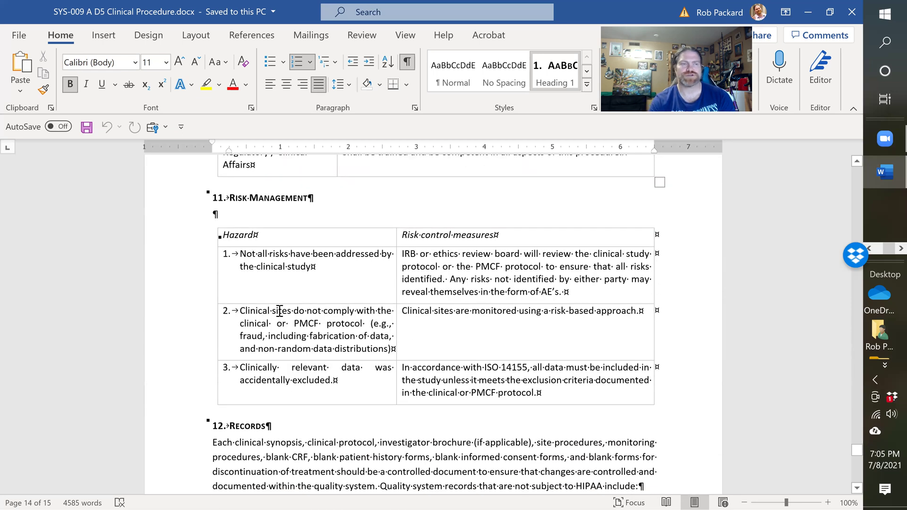
scroll(283, 317, "down", 4)
scroll(293, 325, "up", 3)
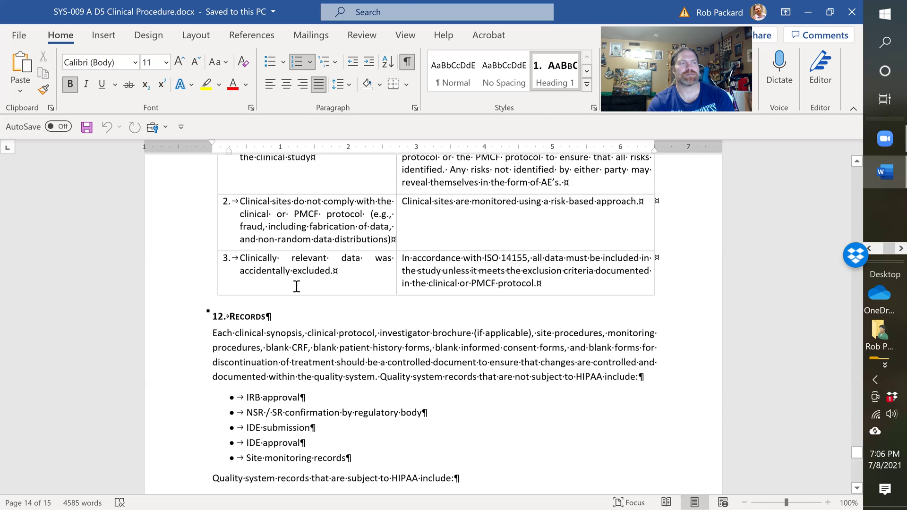
scroll(294, 328, "down", 5)
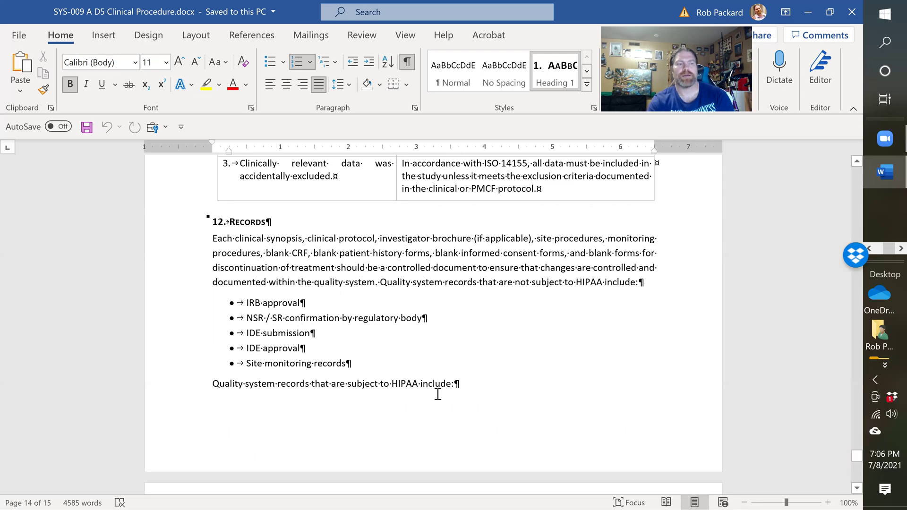
scroll(425, 389, "down", 5)
scroll(425, 387, "down", 1)
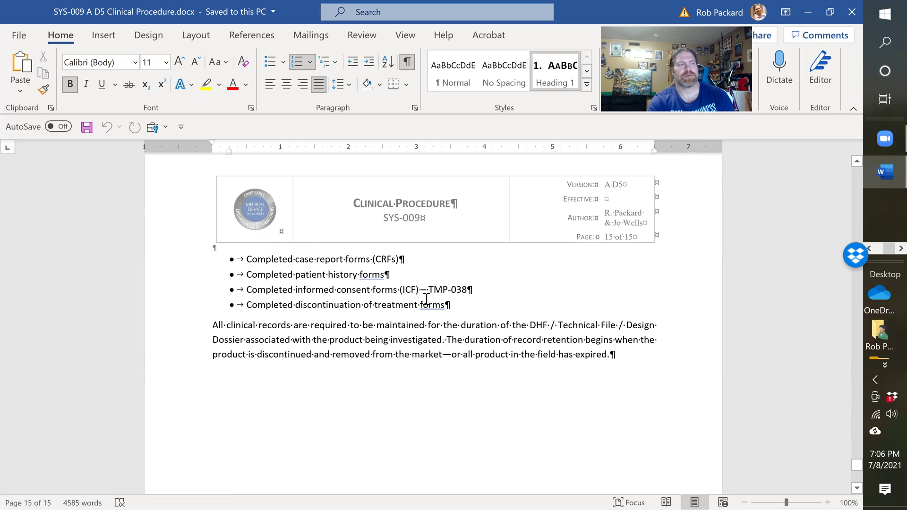
Scroll back to the page 14/15 break showing the four HIPAA-subject clinical records
scroll(417, 297, "down", 4)
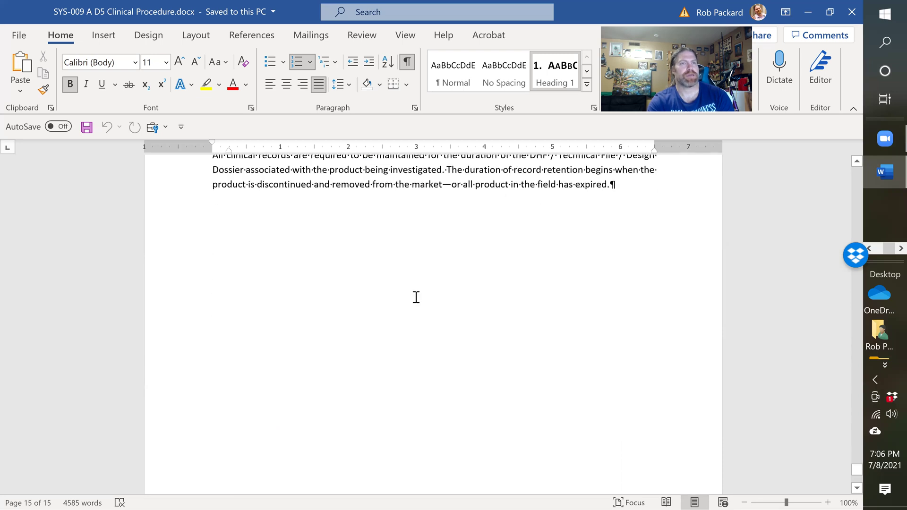
scroll(413, 296, "down", 2)
scroll(411, 294, "up", 8)
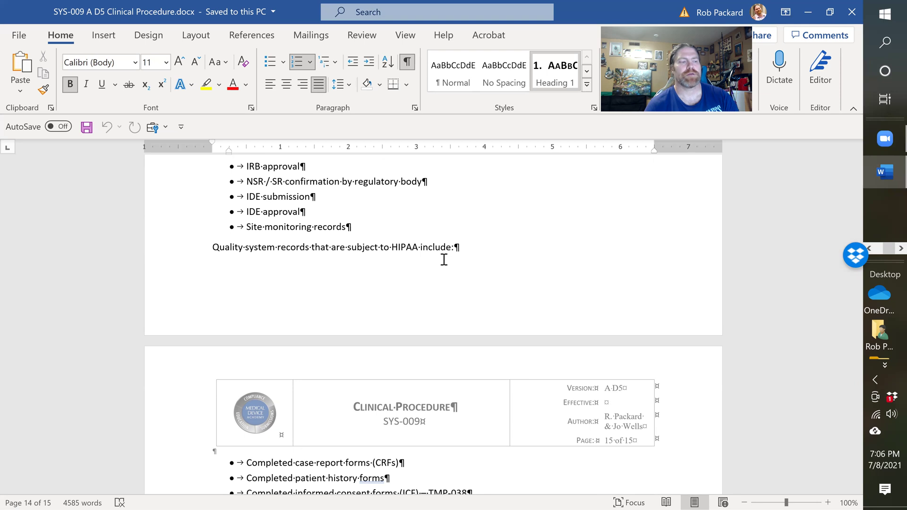
scroll(474, 203, "down", 3)
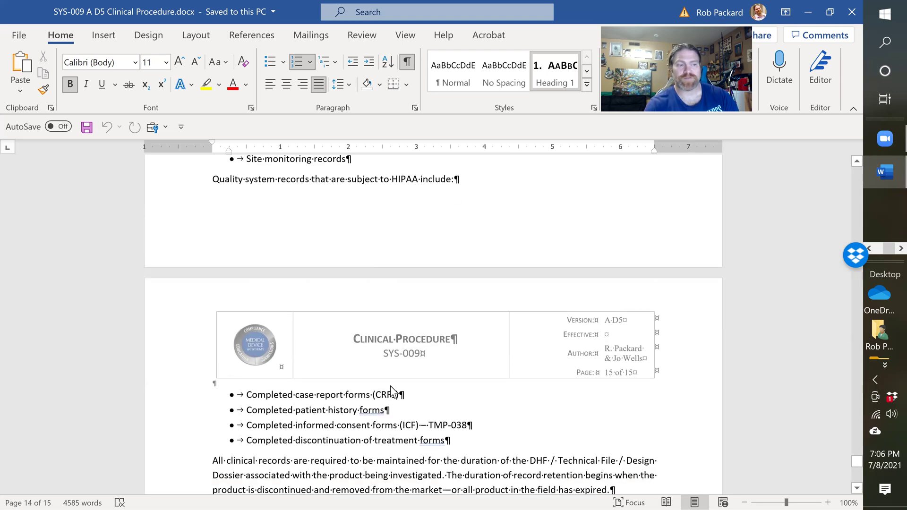